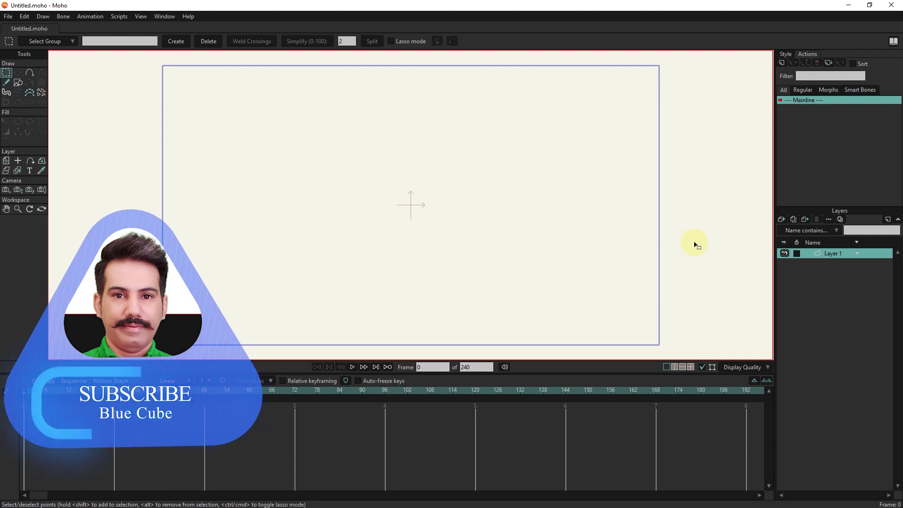
Step: Import the world map picture as a new image layer that fills the stage
click(781, 219)
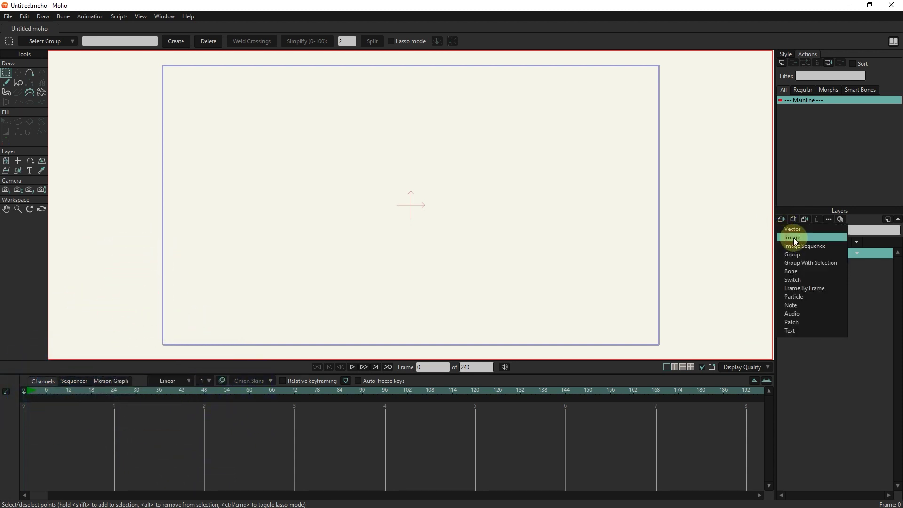
click(794, 238)
click(104, 97)
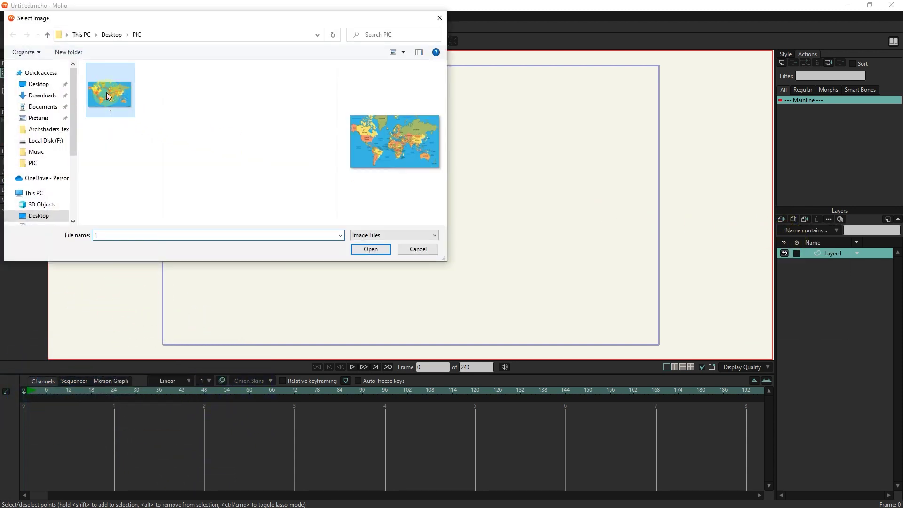
click(365, 250)
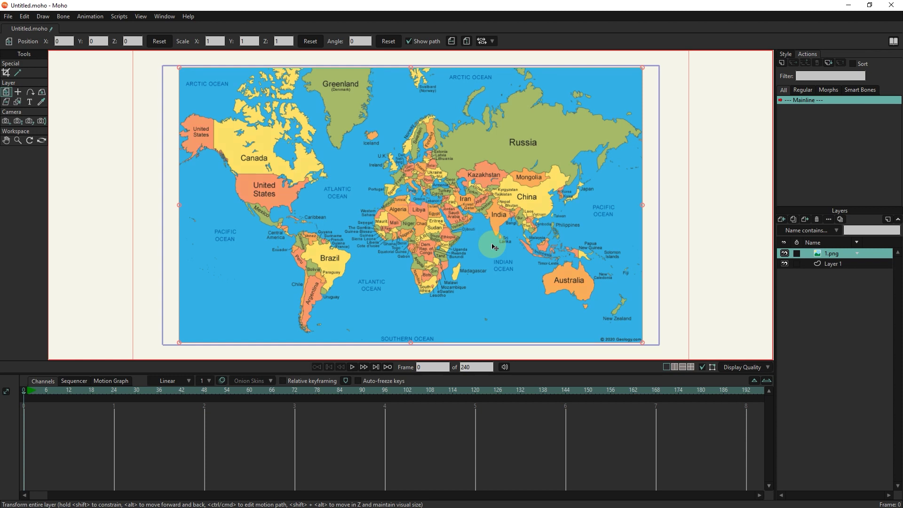
Step: Wrap the world map into a spherical panorama layer with the Image > Spherical Panorama script
click(119, 15)
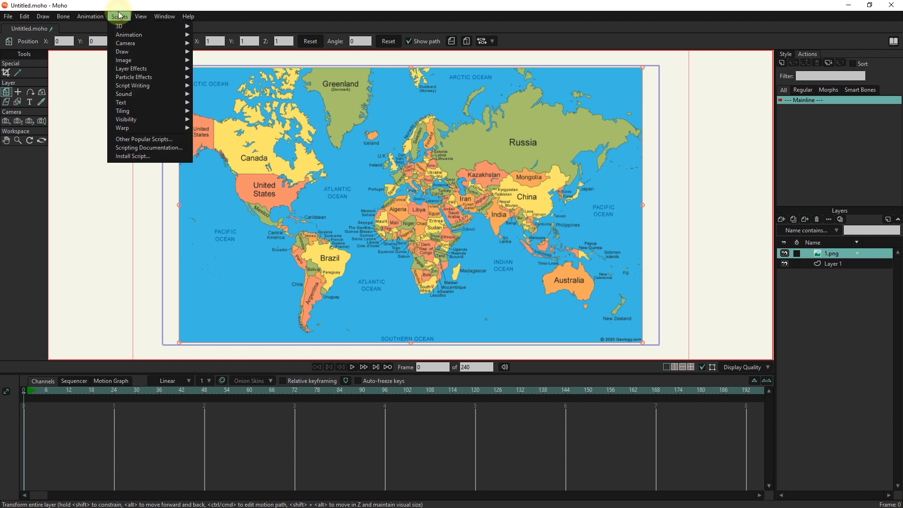
mouse_move(141, 61)
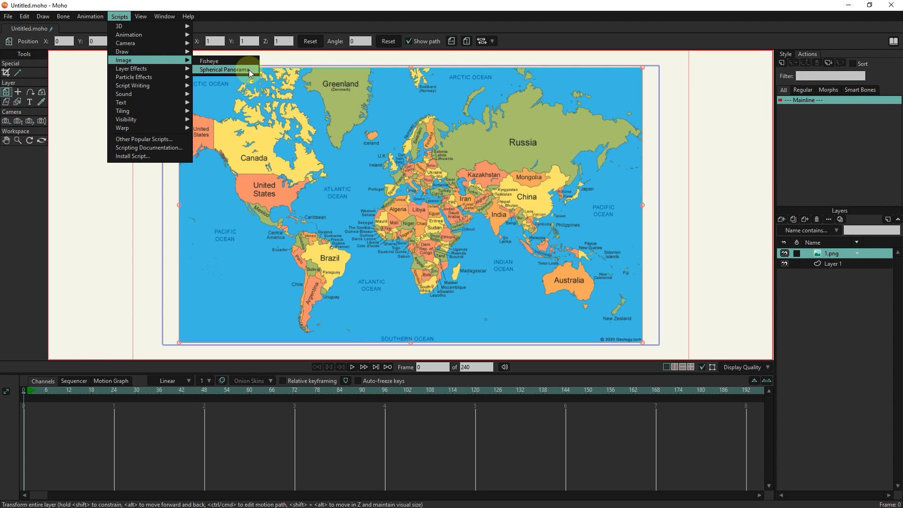
click(250, 70)
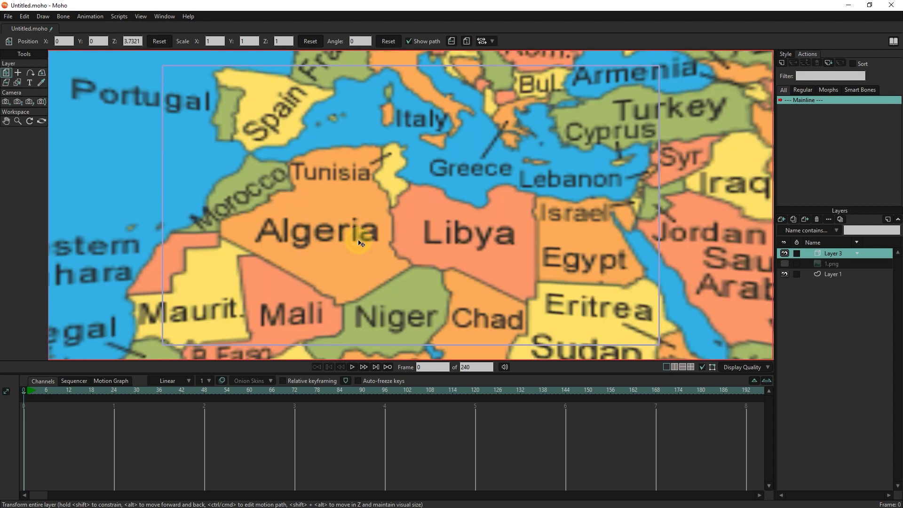
scroll(358, 243, down, 5)
scroll(360, 243, down, 3)
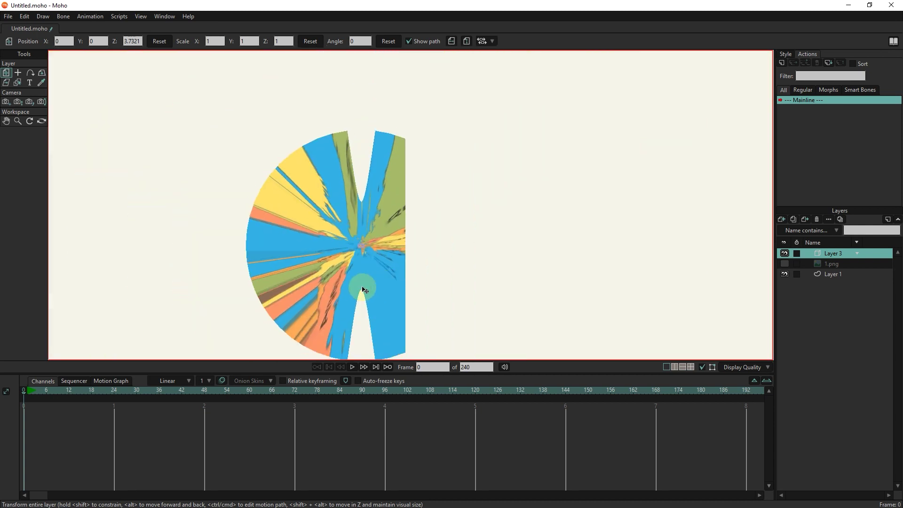
scroll(358, 258, up, 2)
scroll(358, 259, up, 2)
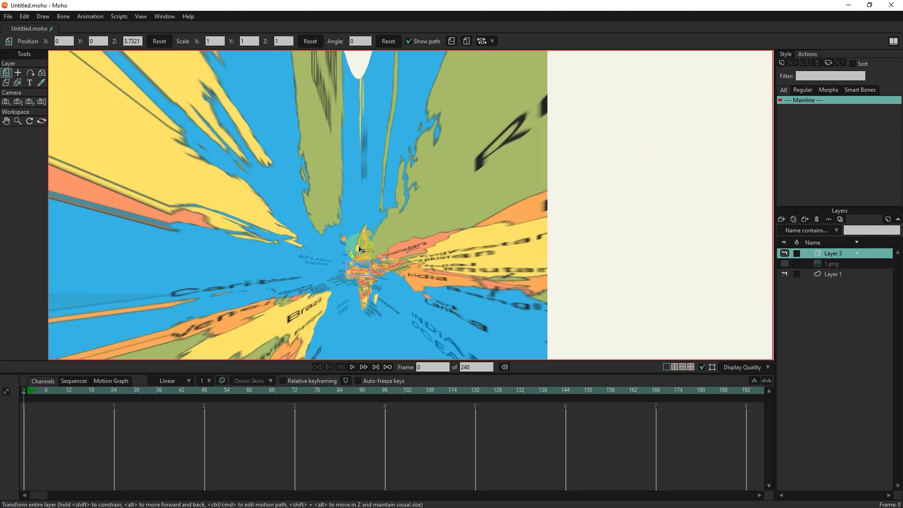
scroll(358, 263, up, 2)
scroll(359, 305, up, 2)
scroll(360, 304, up, 2)
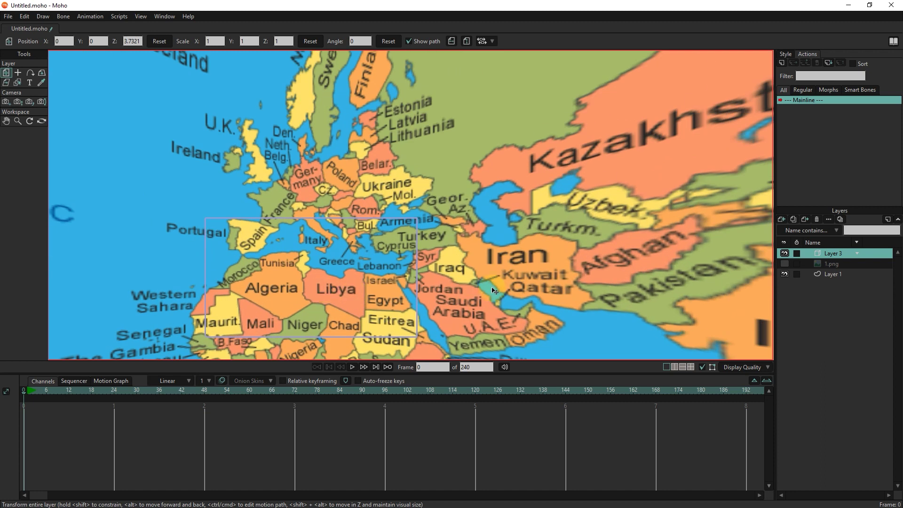
Step: Turn off Remove backfaces and turn on Immune to camera for Layer 3, then apply
double_click(822, 253)
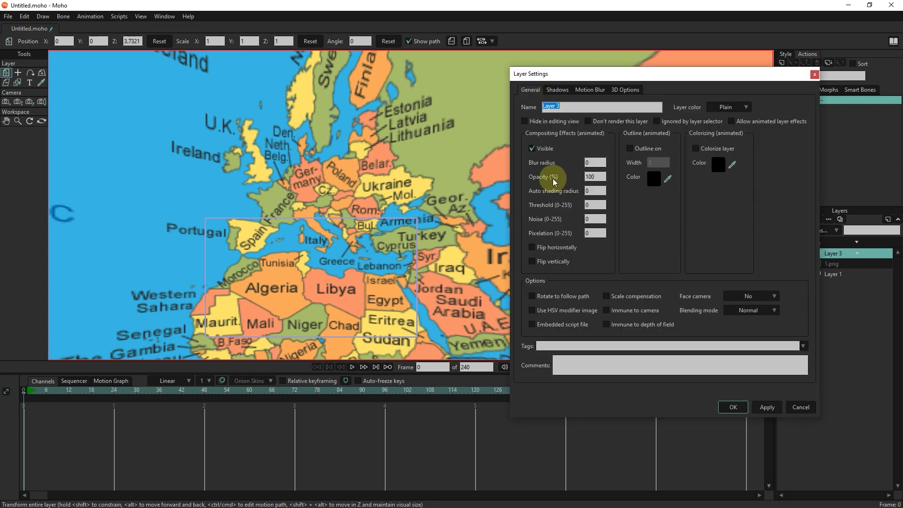
click(618, 91)
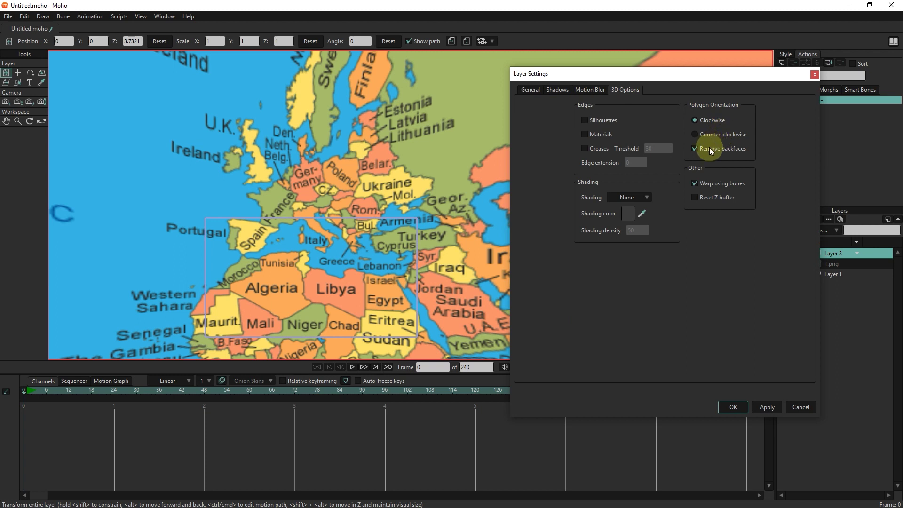
click(715, 150)
click(532, 90)
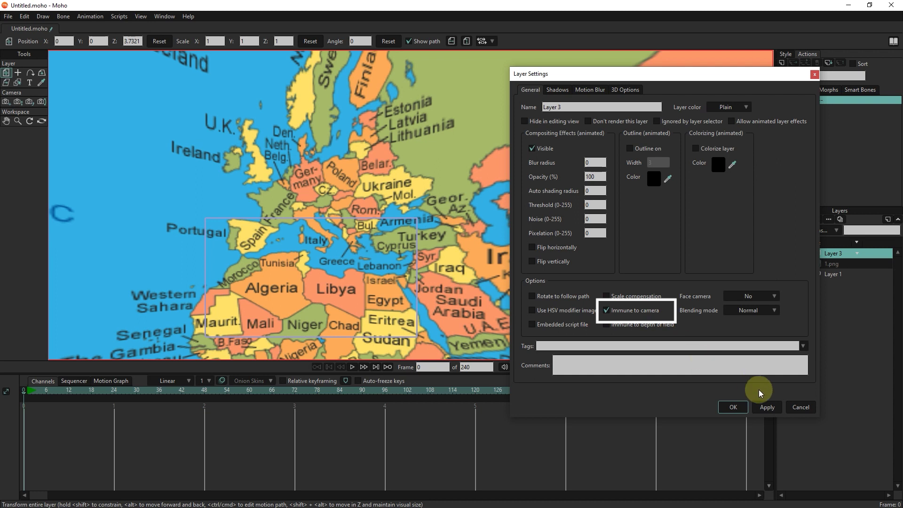
click(766, 406)
Step: Move the globe up on the canvas and shrink it to about 0.42 scale
click(734, 407)
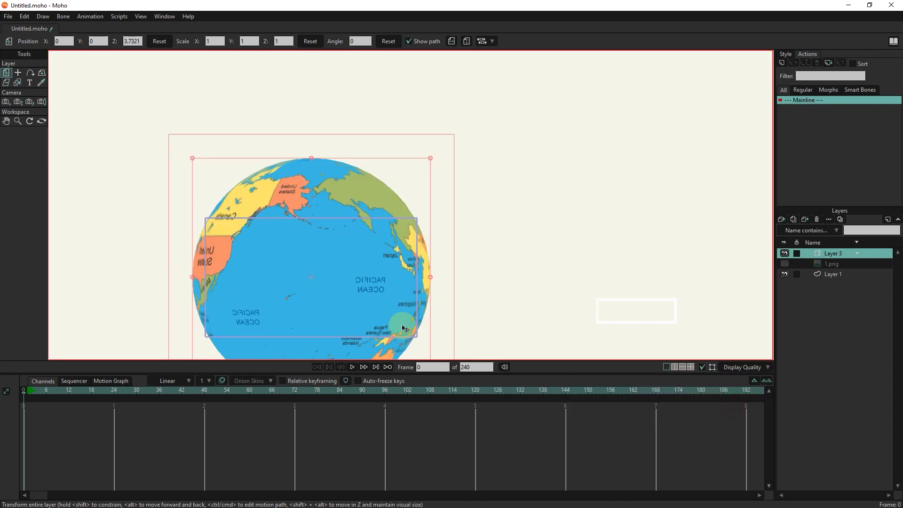
drag(342, 313, 328, 250)
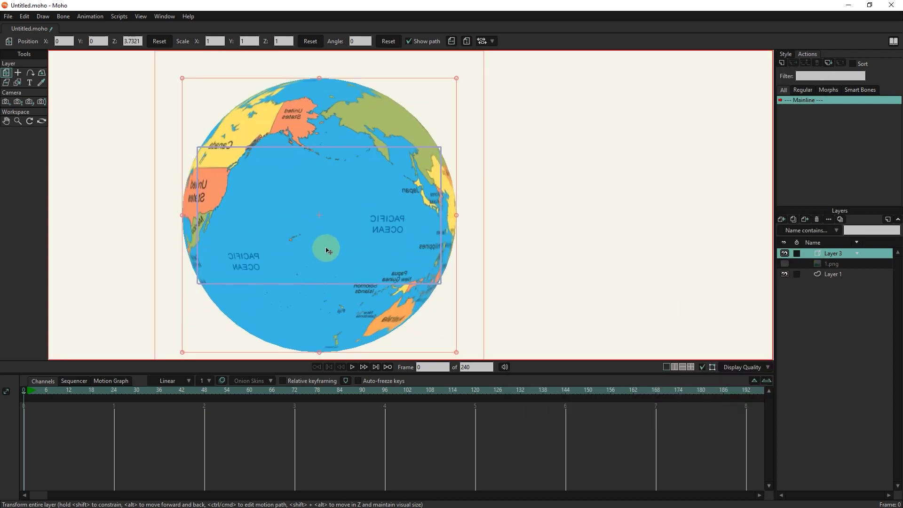
click(457, 352)
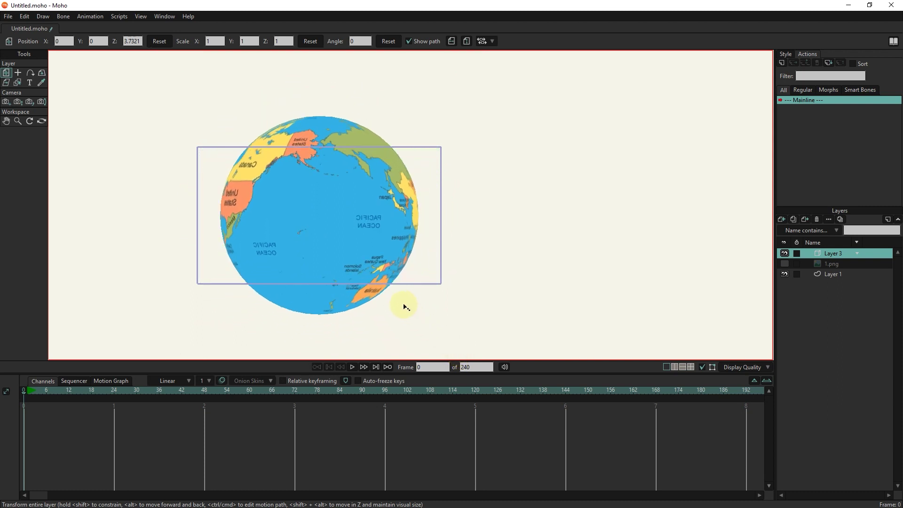
drag(457, 353, 378, 271)
scroll(314, 225, up, 3)
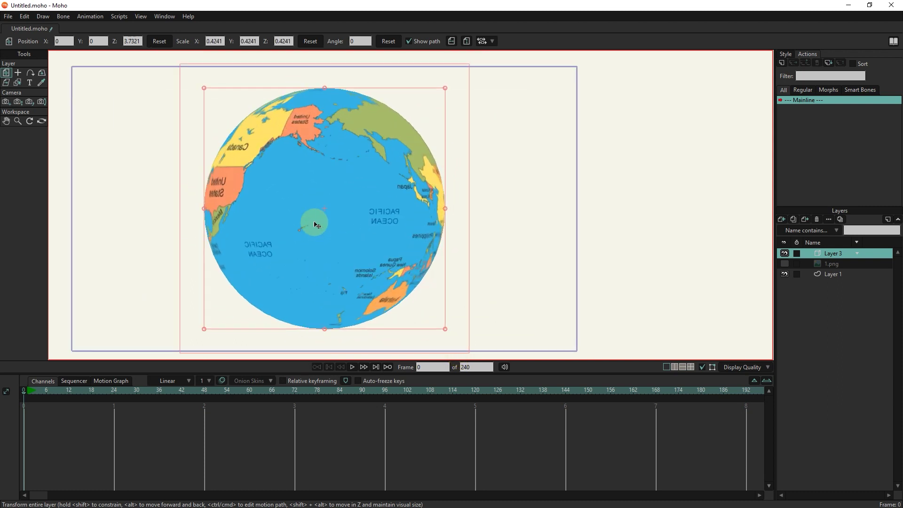
scroll(314, 225, up, 2)
Step: Rotate the globe in 3D so Asia faces front
click(41, 72)
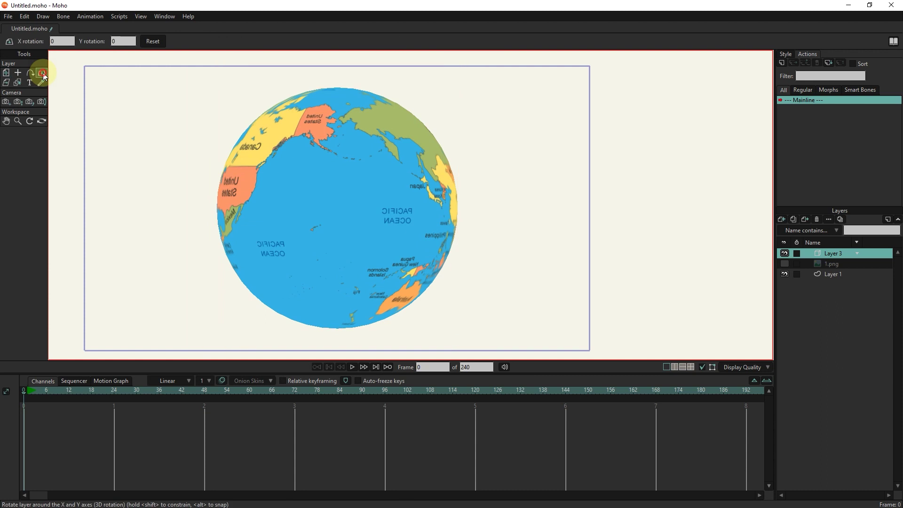
mouse_move(272, 151)
mouse_down()
mouse_move(292, 212)
mouse_move(451, 225)
mouse_move(335, 199)
mouse_move(339, 234)
mouse_up()
scroll(335, 200, up, 3)
Step: Flip the globe horizontally so labels read correctly, then turn it toward the Americas and Atlantic
click(130, 187)
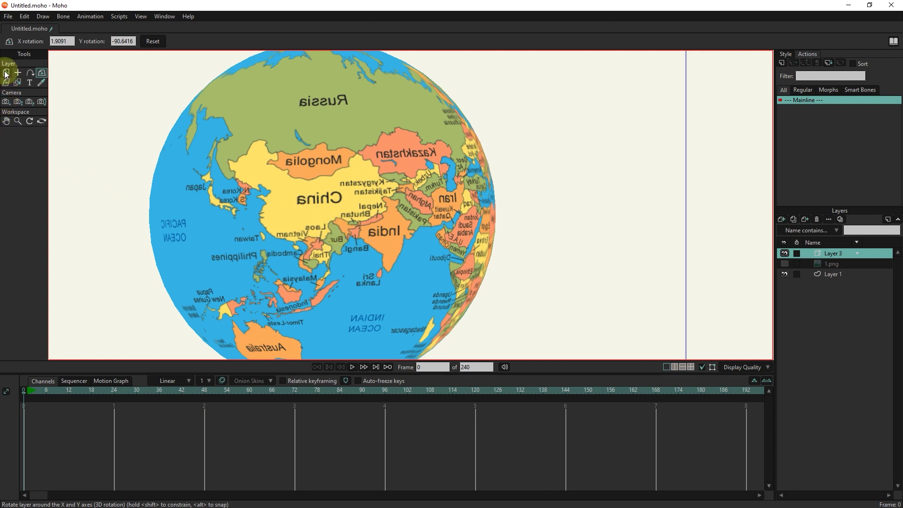
click(5, 73)
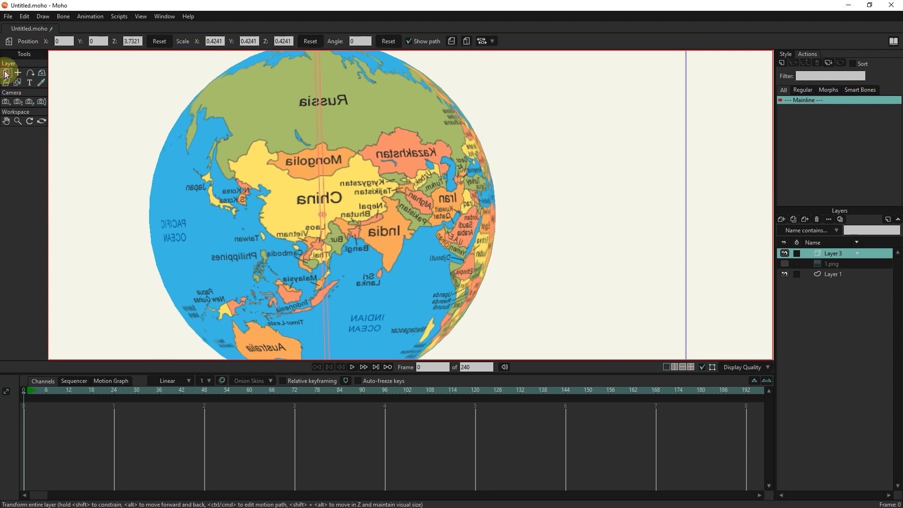
click(450, 42)
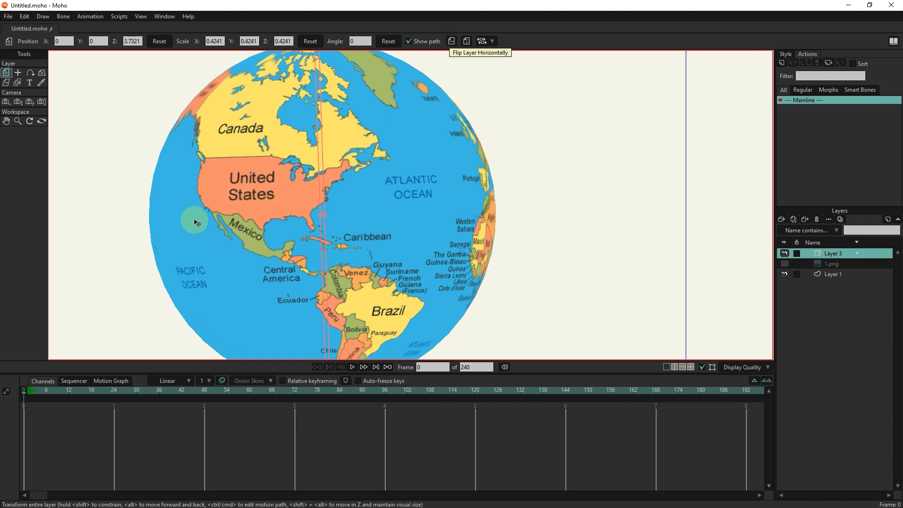
click(42, 73)
mouse_move(370, 220)
mouse_down()
mouse_move(352, 221)
mouse_move(401, 274)
mouse_move(474, 181)
mouse_up()
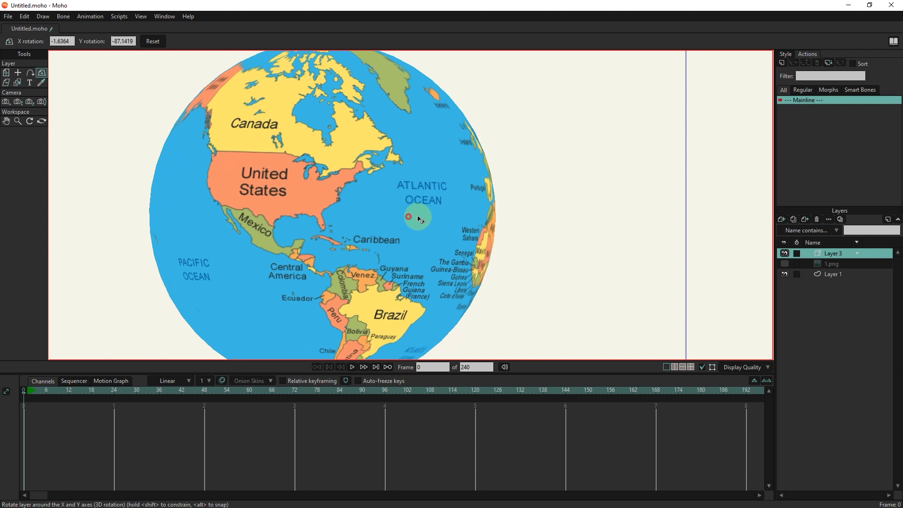
Step: Reset the globe's 3D rotation to zero so the Pacific faces front
mouse_move(414, 214)
mouse_down()
mouse_move(441, 230)
mouse_move(326, 234)
mouse_up()
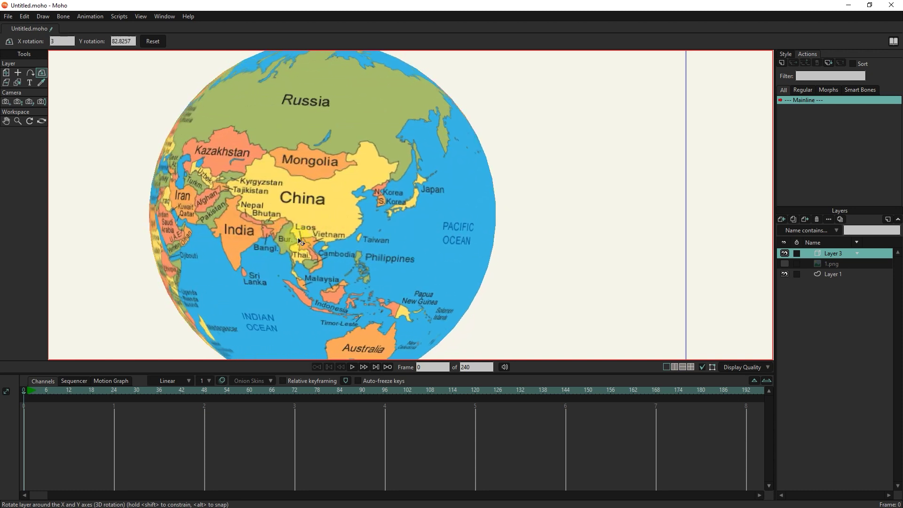
click(68, 87)
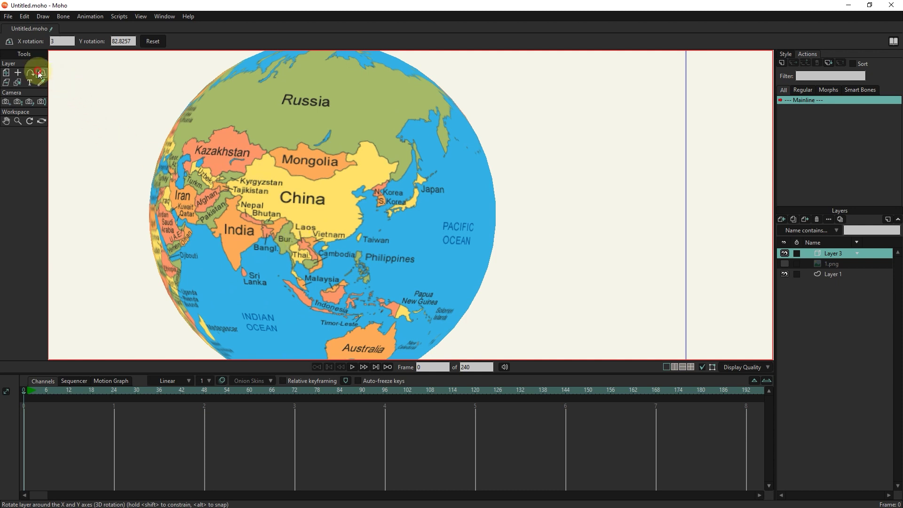
click(153, 41)
Step: Reset the workspace view to show the whole camera frame
drag(193, 184, 289, 188)
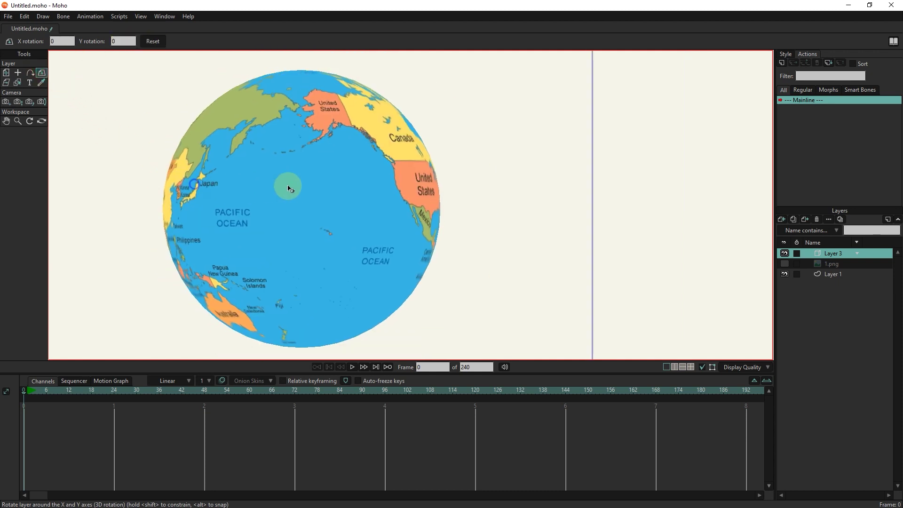
key(ctrl+r)
click(130, 208)
click(41, 121)
click(27, 41)
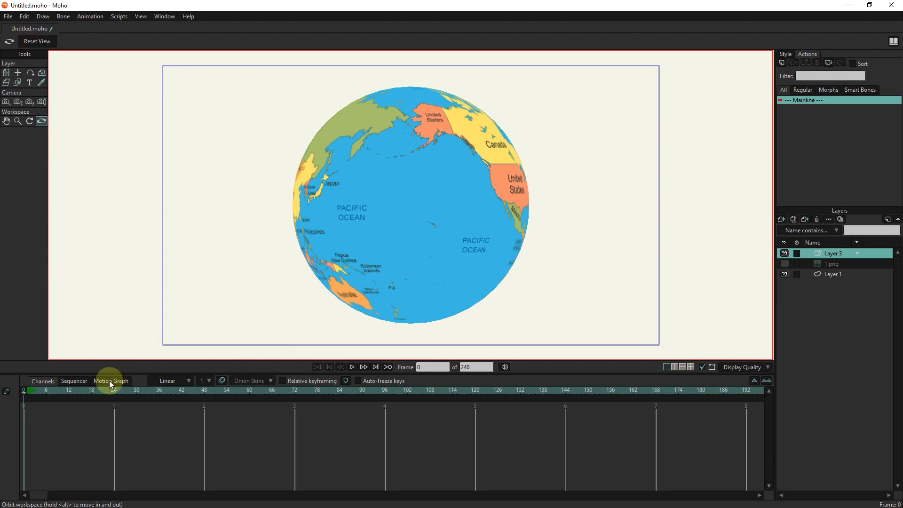
Step: Key the globe's Y rotation at 0 on frame 1
click(27, 391)
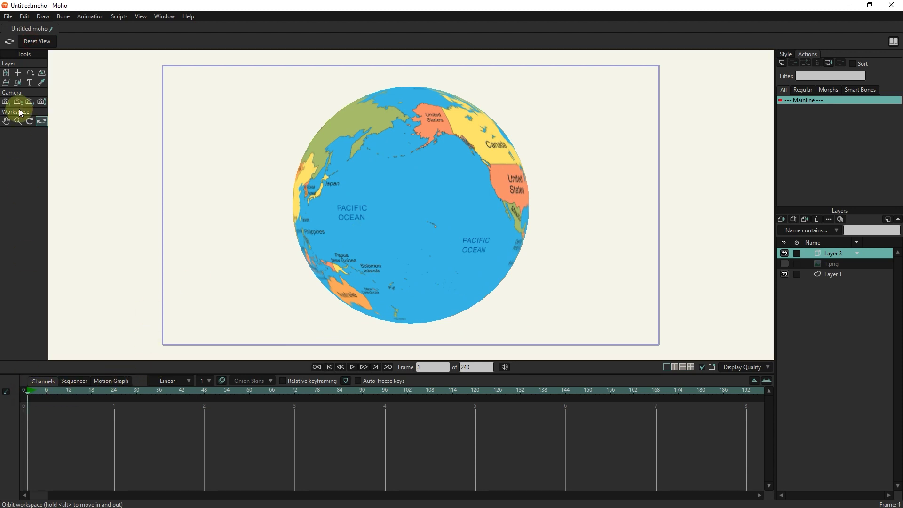
click(42, 73)
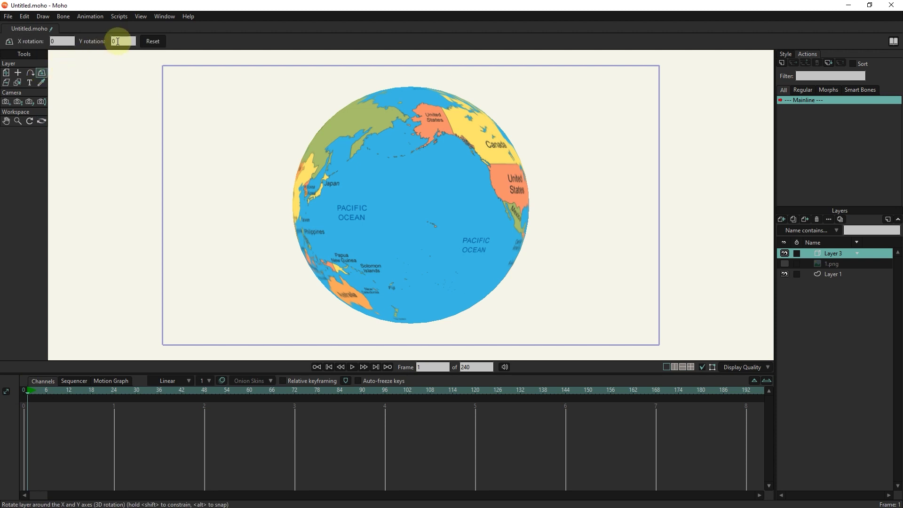
click(122, 41)
click(151, 41)
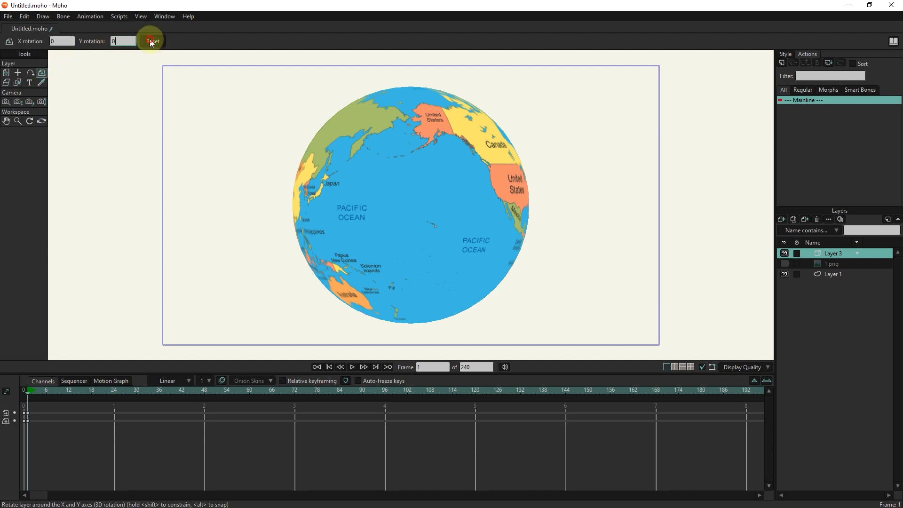
Step: Key Y rotation 360 at frame 168 and select both rotation keyframes
click(41, 414)
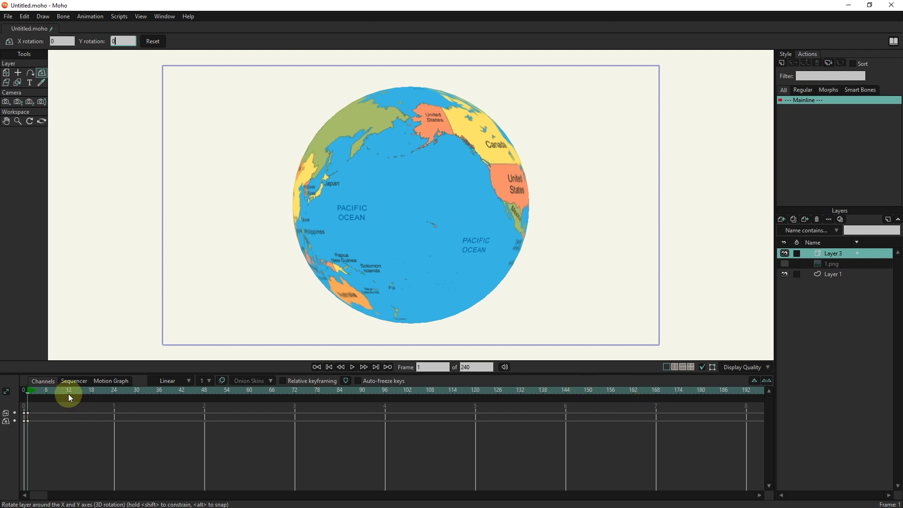
drag(30, 391, 658, 400)
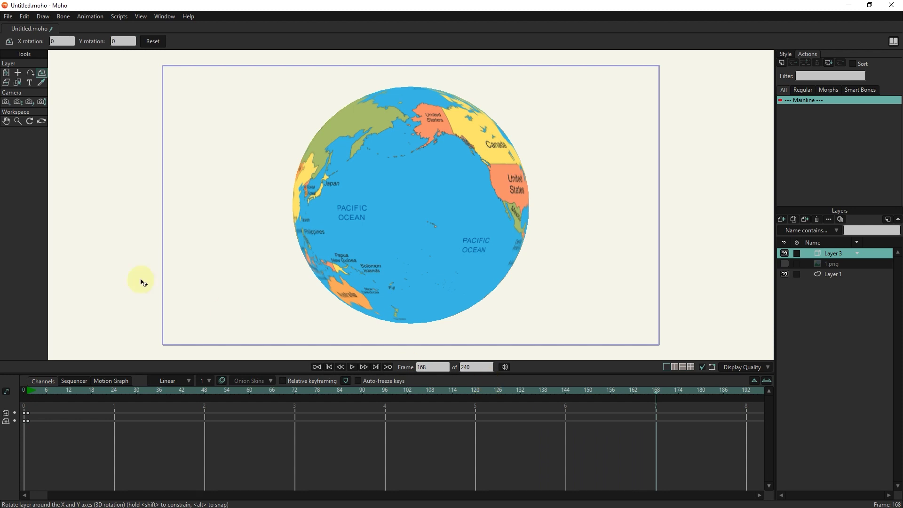
double_click(122, 41)
text(360)
drag(666, 407, 25, 413)
Step: Make the rotation keys Linear, then set the frame-168 key to Cycle back to frame 1
right_click(656, 413)
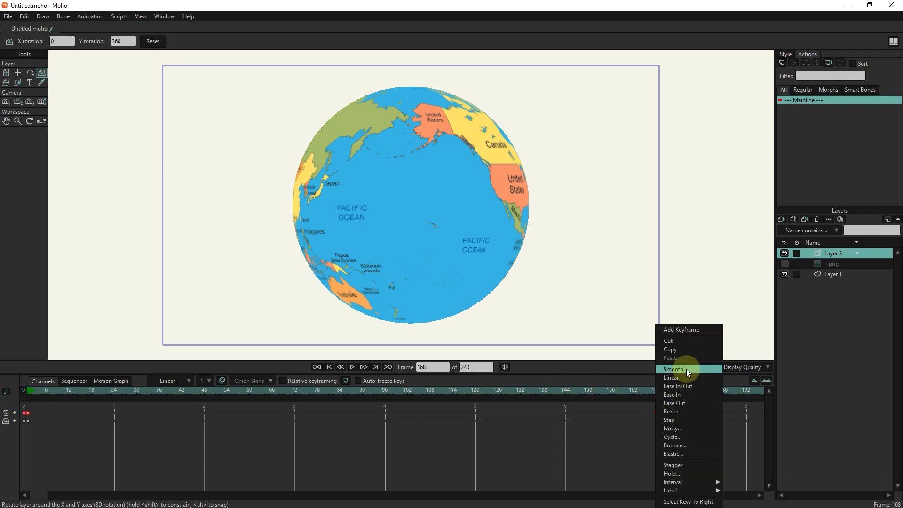
click(677, 403)
right_click(656, 413)
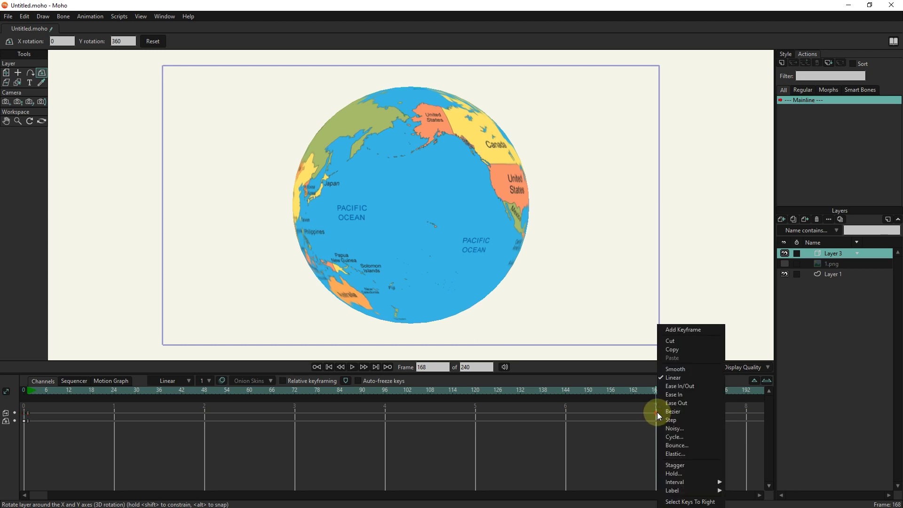
click(685, 437)
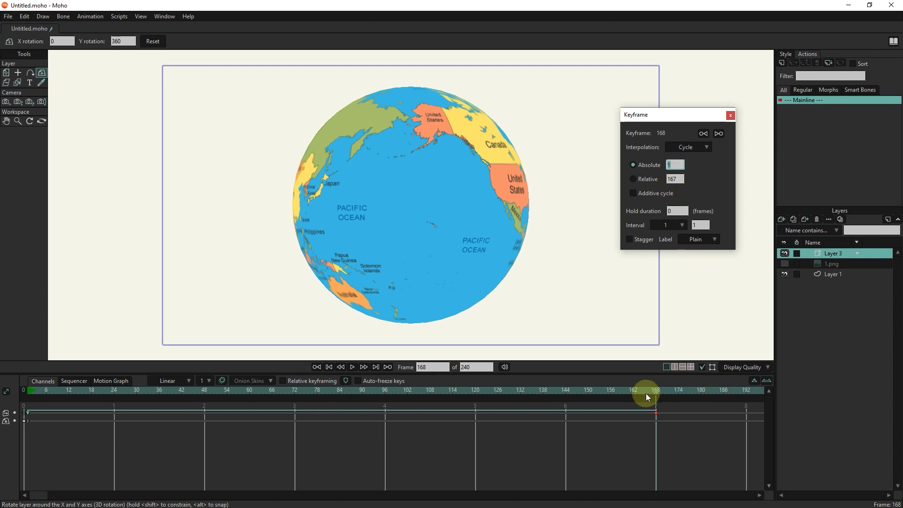
Step: Scrub past frame 168 and play back to check the cycling spin
mouse_move(645, 393)
mouse_down()
mouse_move(670, 390)
mouse_move(27, 410)
mouse_up()
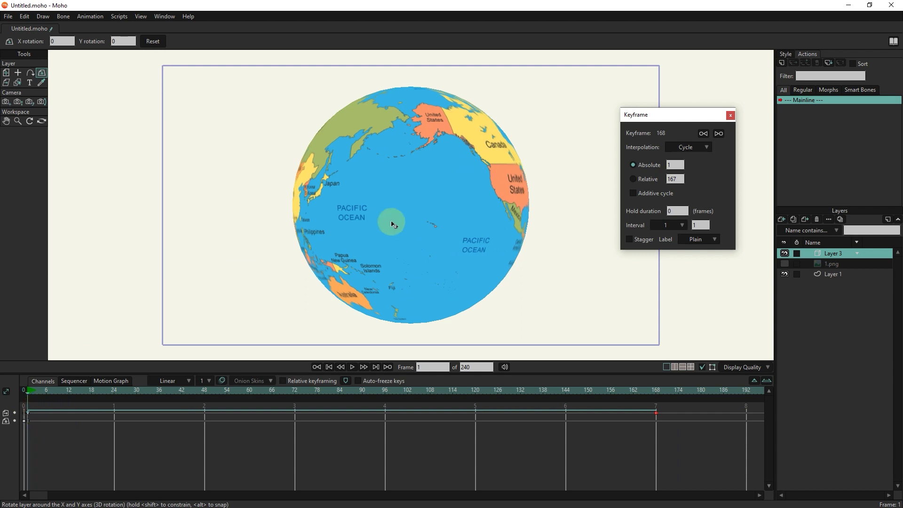
drag(712, 116, 762, 114)
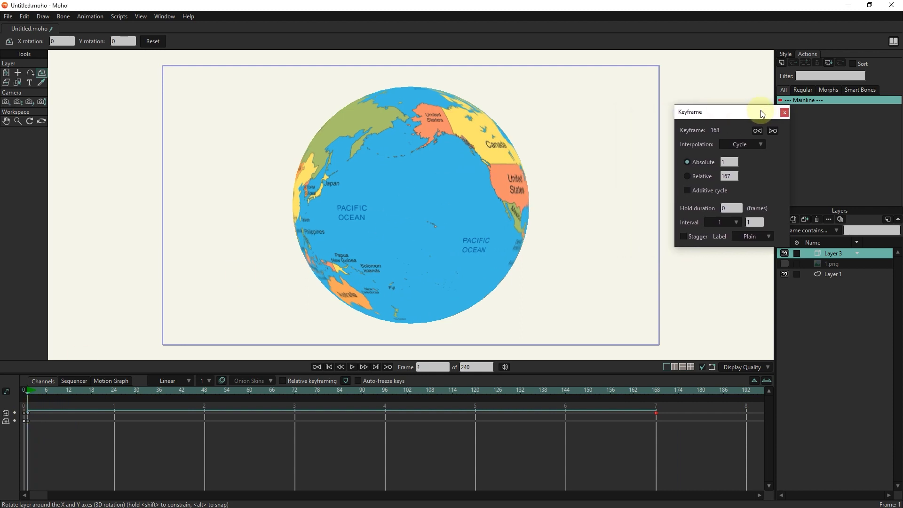
click(352, 367)
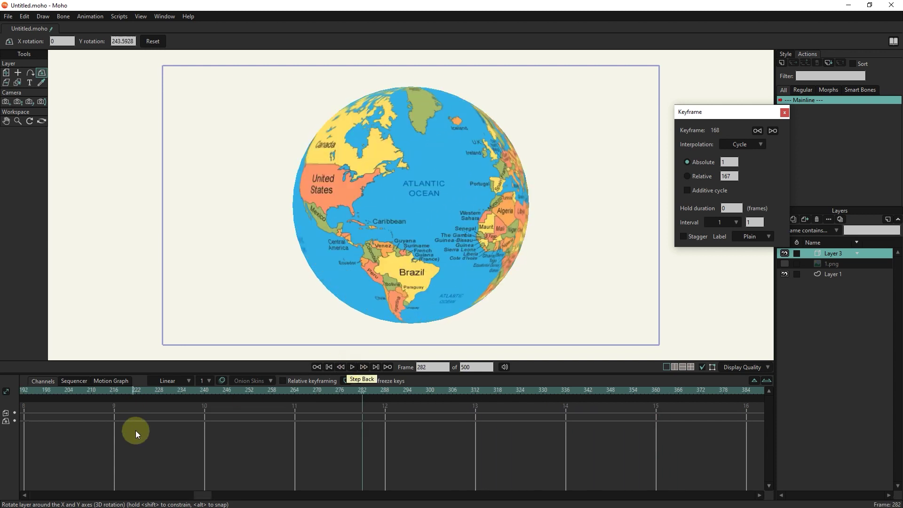
Step: Move the end rotation keyframe from frame 168 to frame 72 and replay from frame 1
drag(198, 494, 44, 472)
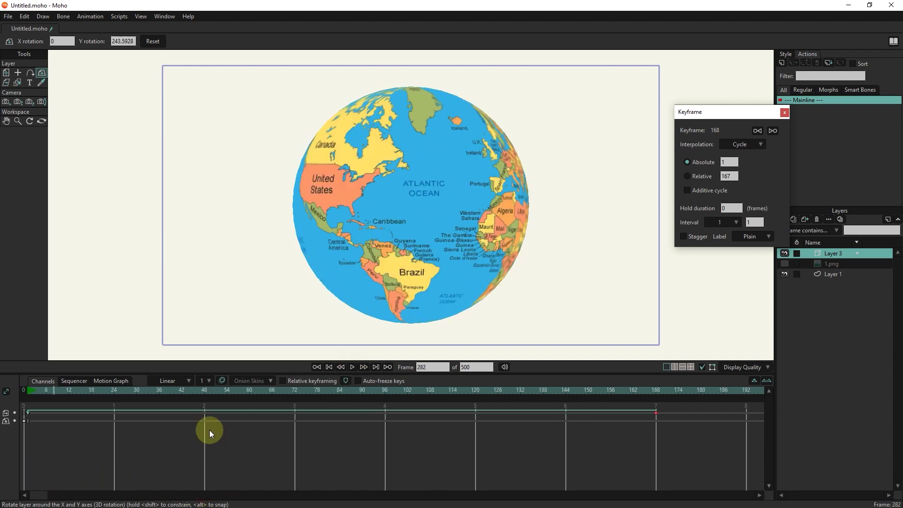
drag(656, 413, 293, 417)
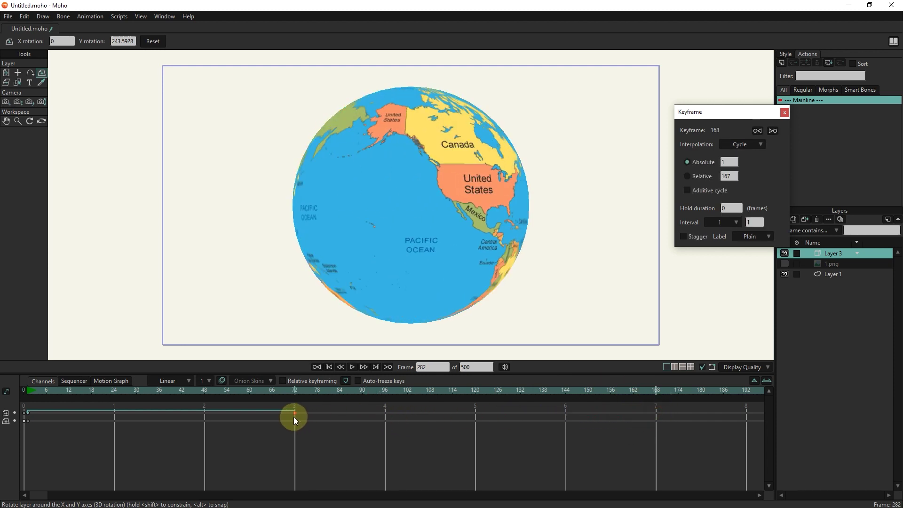
drag(60, 390, 29, 398)
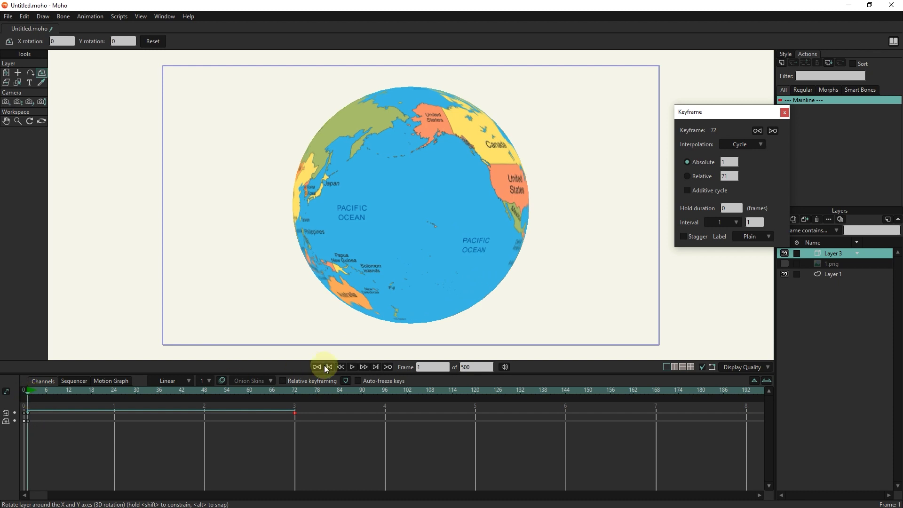
click(354, 369)
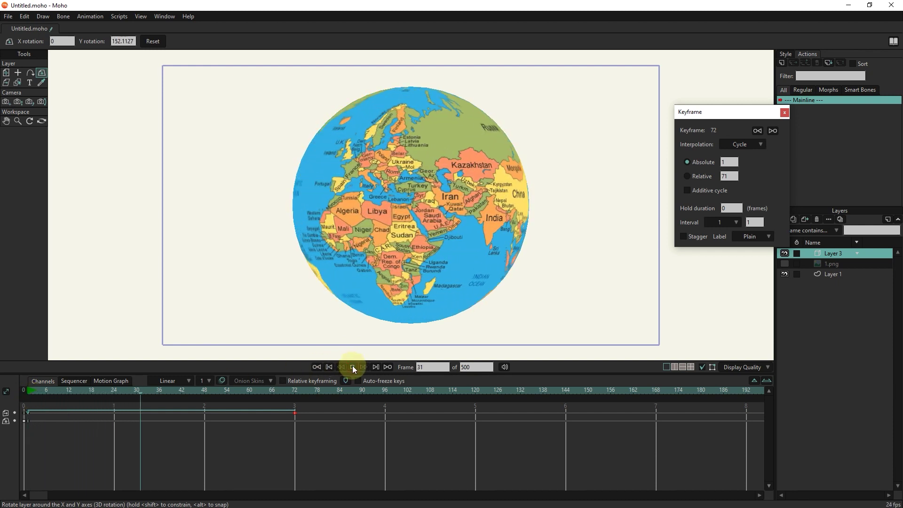